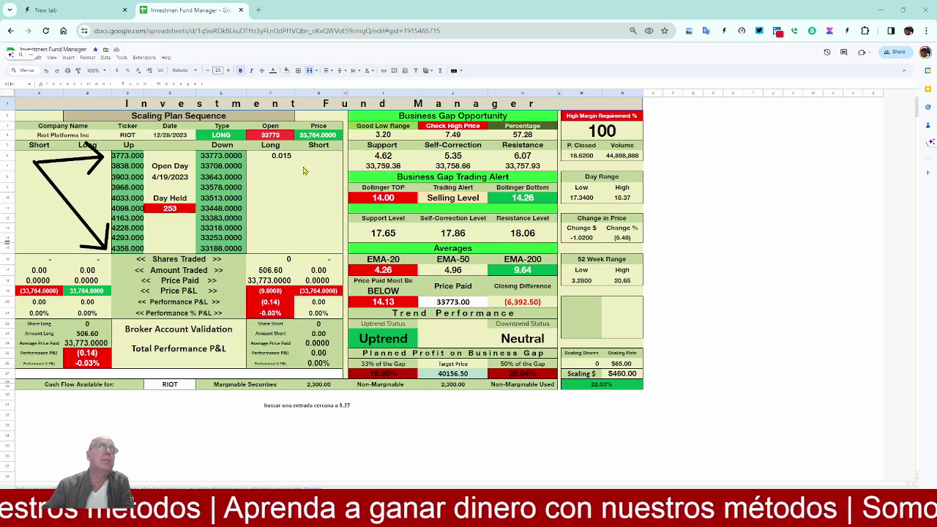
Draw arrows pointing at Riotplatforms' Down price ladder, the EMA-20 value and the Price Paid Must Be BELOW value
left_click_drag(290, 208, 250, 203)
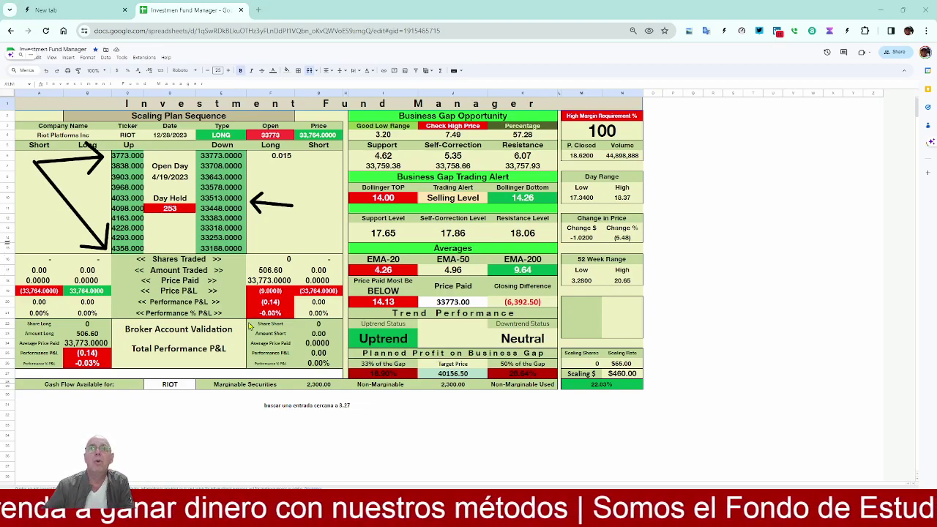
left_click_drag(315, 240, 356, 271)
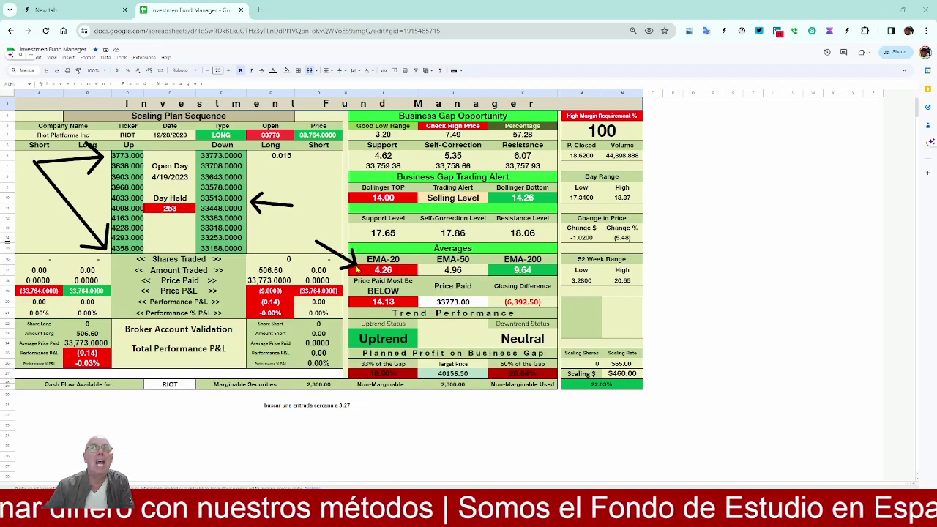
left_click_drag(338, 325, 360, 310)
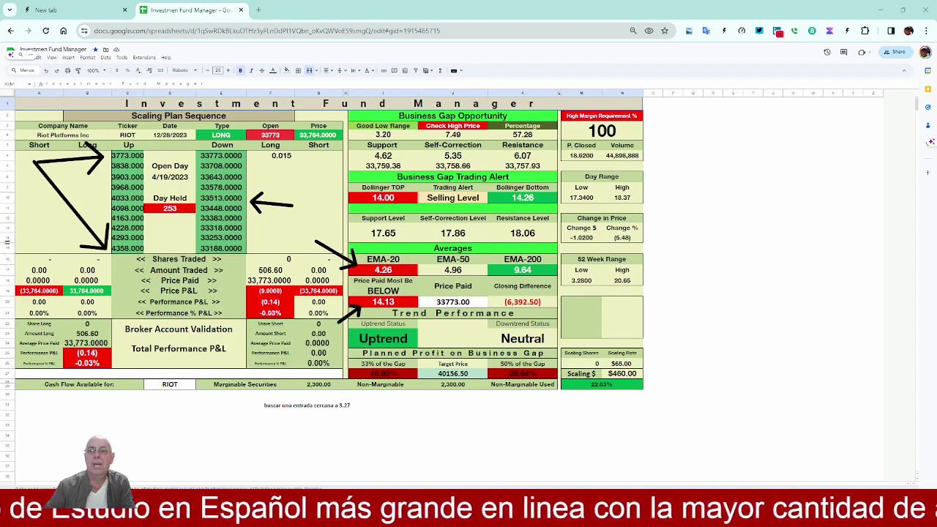
Go to the Opendoor Technologies sheet, clear the old arrows and mark its Price Paid Must Be BELOW value with new ones
key("ctrl+Page_Down")
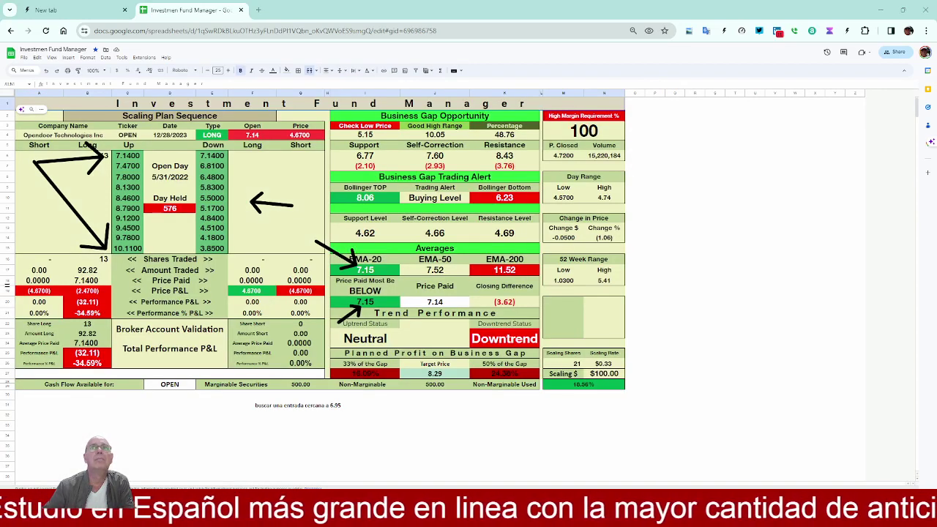
key("Escape")
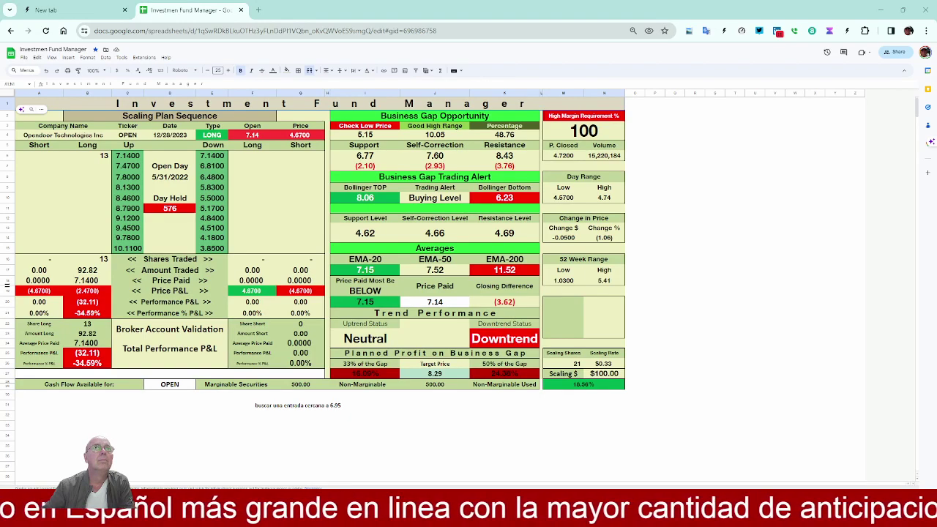
left_click_drag(325, 279, 352, 301)
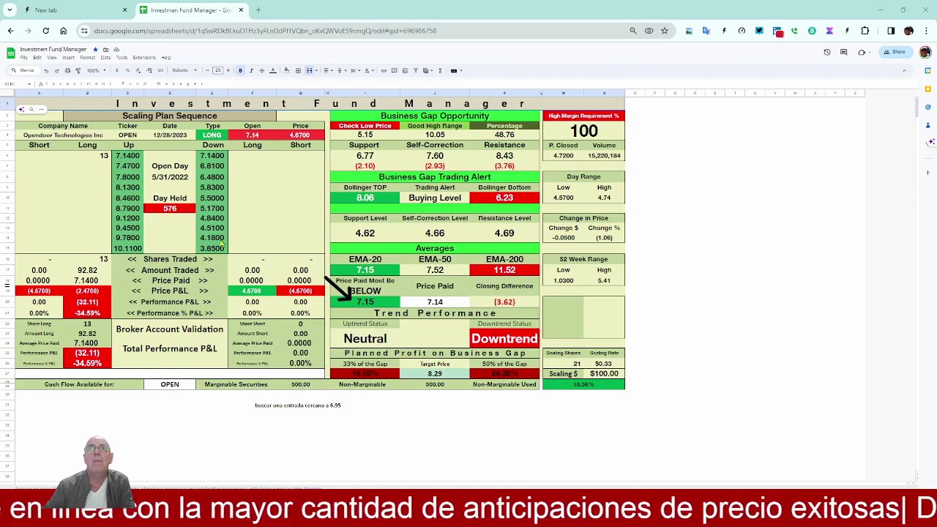
left_click(301, 137)
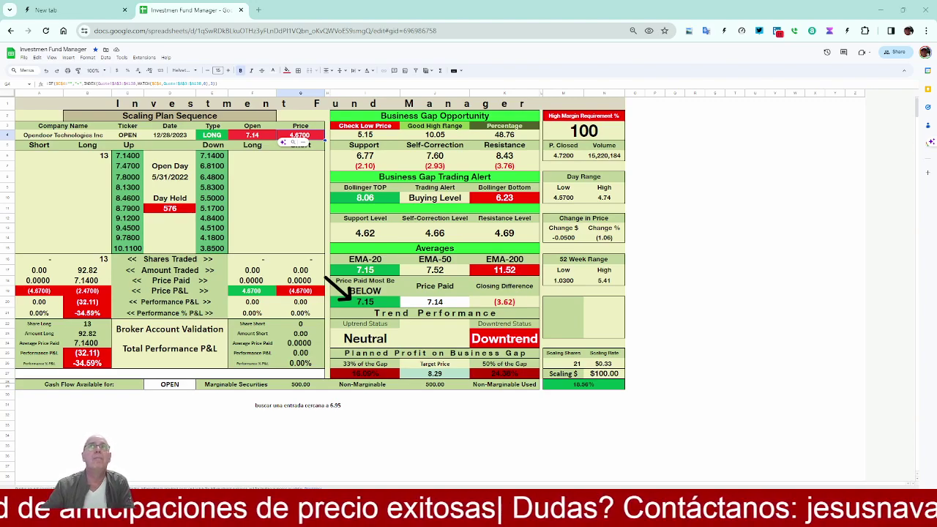
left_click(286, 211)
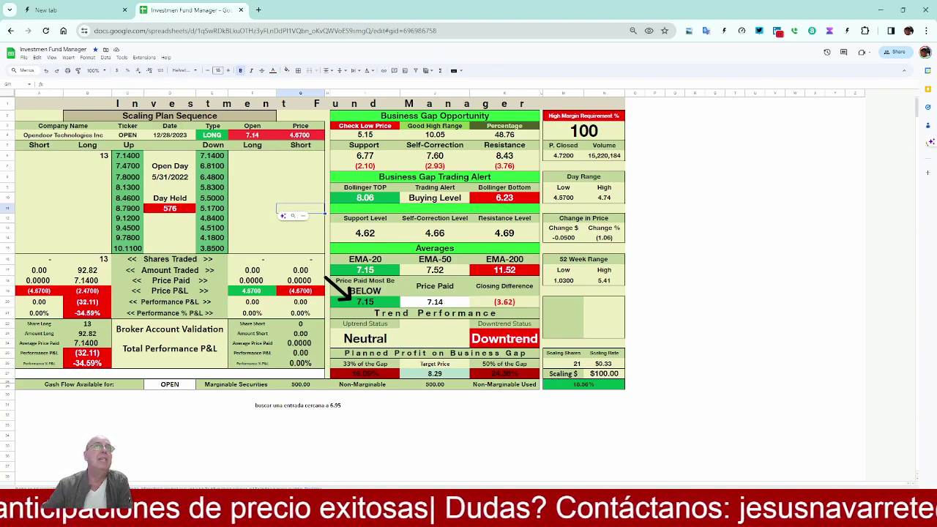
left_click_drag(408, 281, 399, 299)
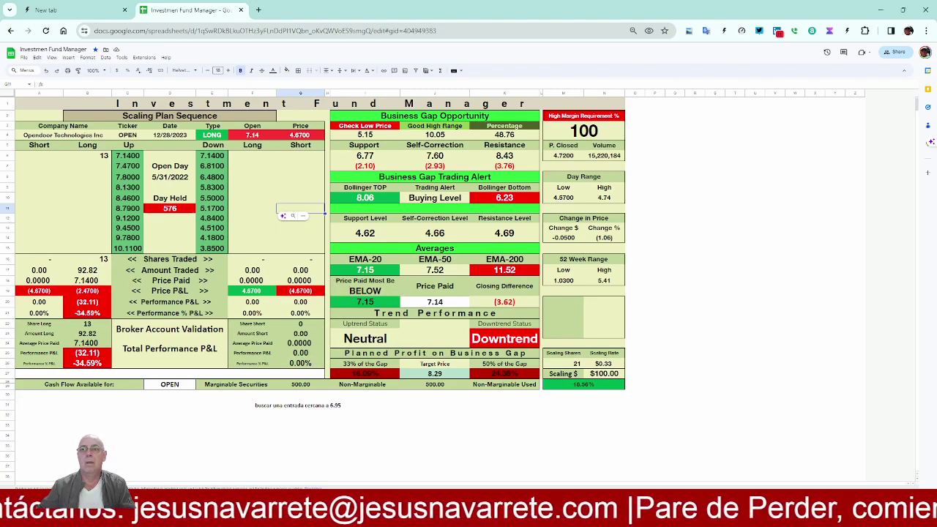
Go past the Tesla sheet to the Digital World Acq sheet and set its price to 5.62
key("ctrl+shift+Page_Down")
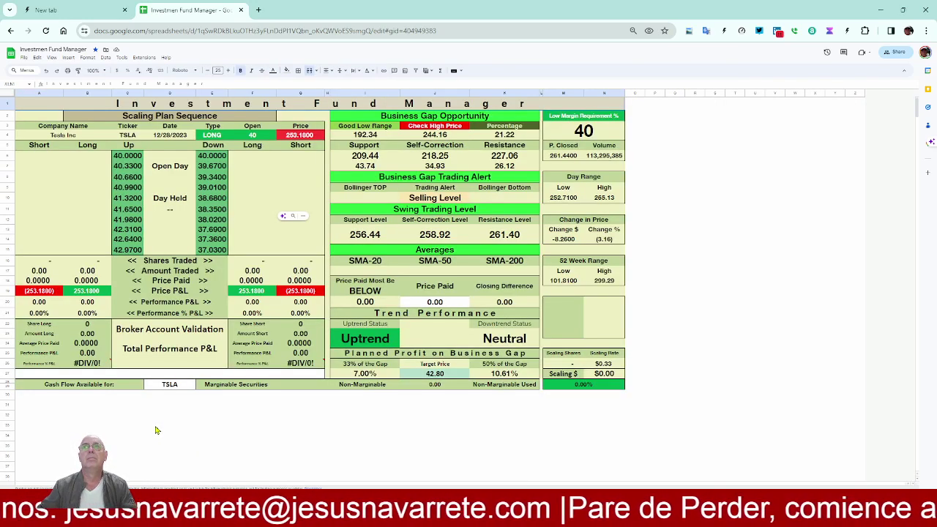
key("ctrl+shift+Page_Down")
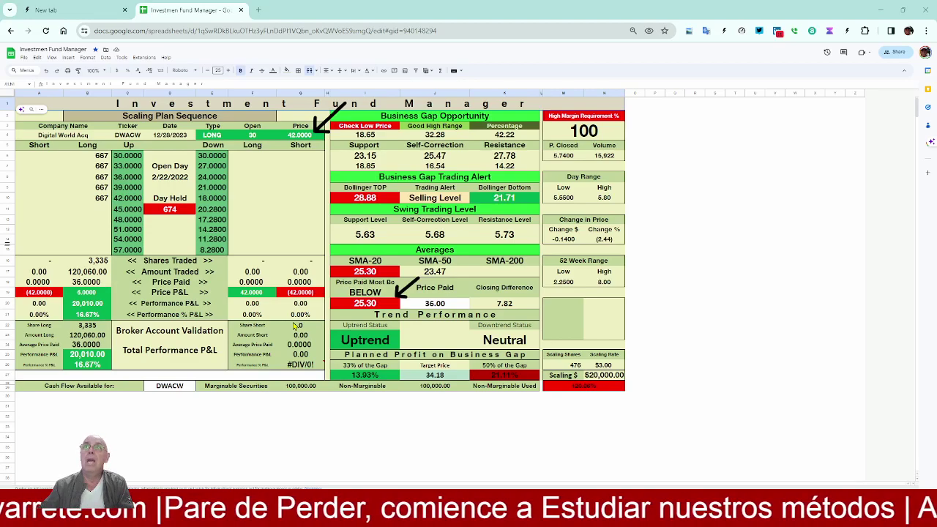
left_click(294, 136)
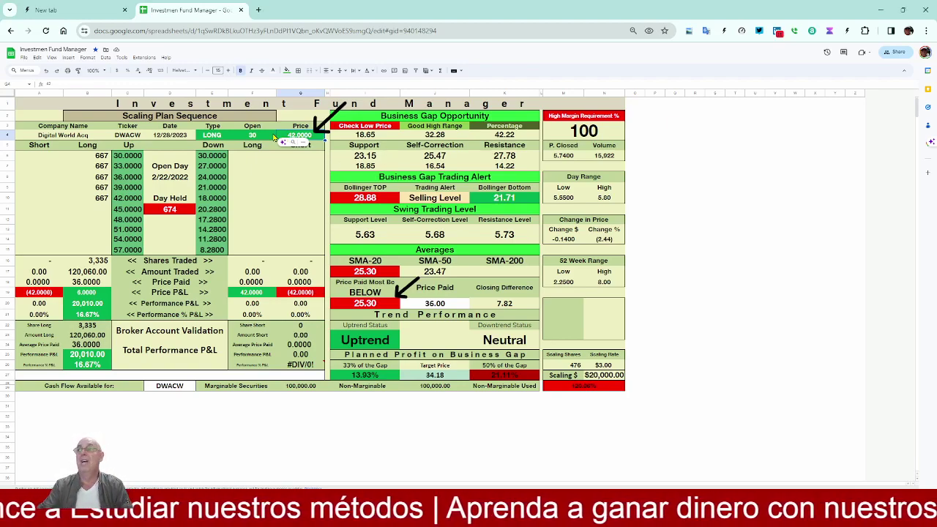
type("5.62")
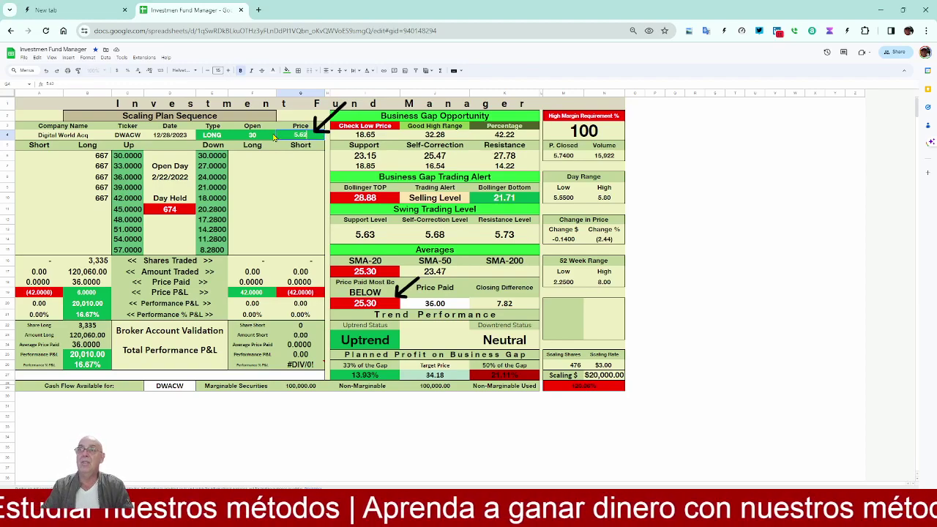
key("Return")
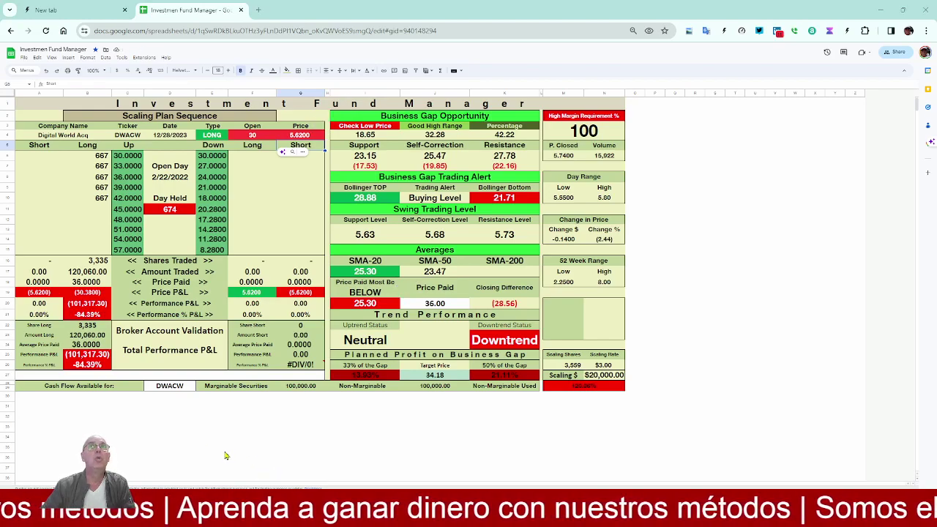
Draw arrows pointing at the Price Paid Must Be BELOW value on the Digital World Acq sheet
left_click_drag(414, 278, 396, 295)
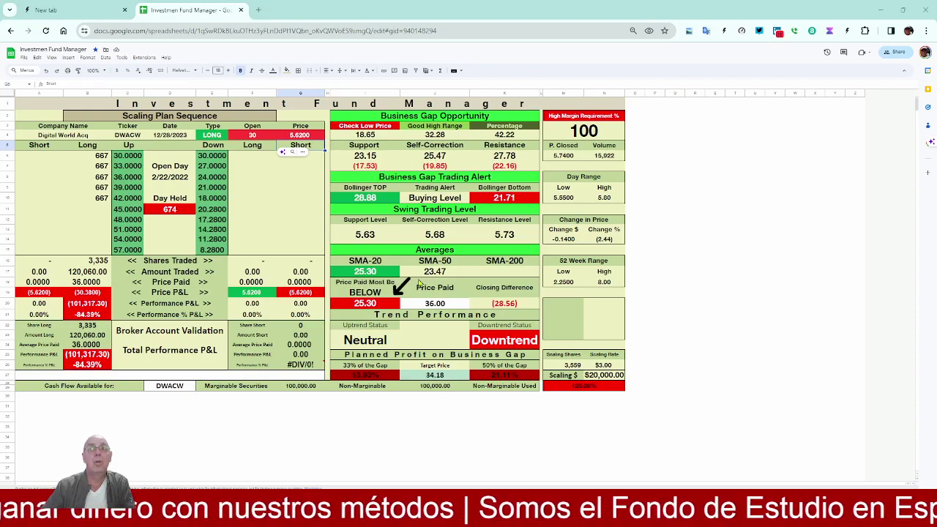
left_click_drag(318, 275, 338, 300)
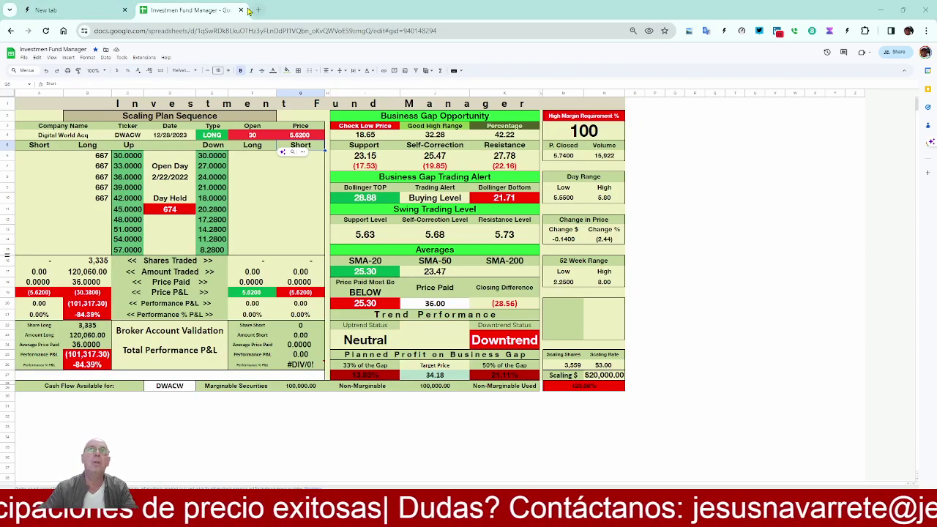
Close the spreadsheet and blank browser tabs, and set AA's daily chart in TC2000 to always show the latest two pre/post-market sessions
left_click(241, 10)
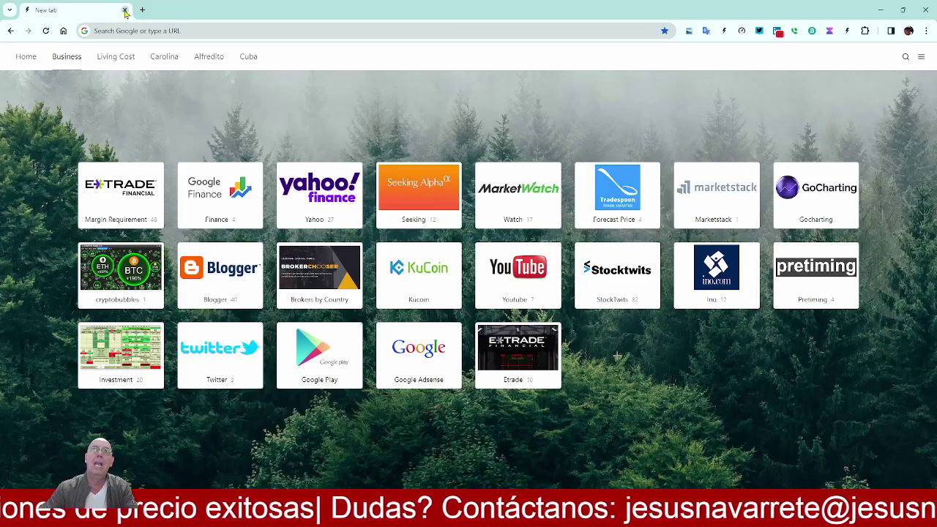
left_click(125, 9)
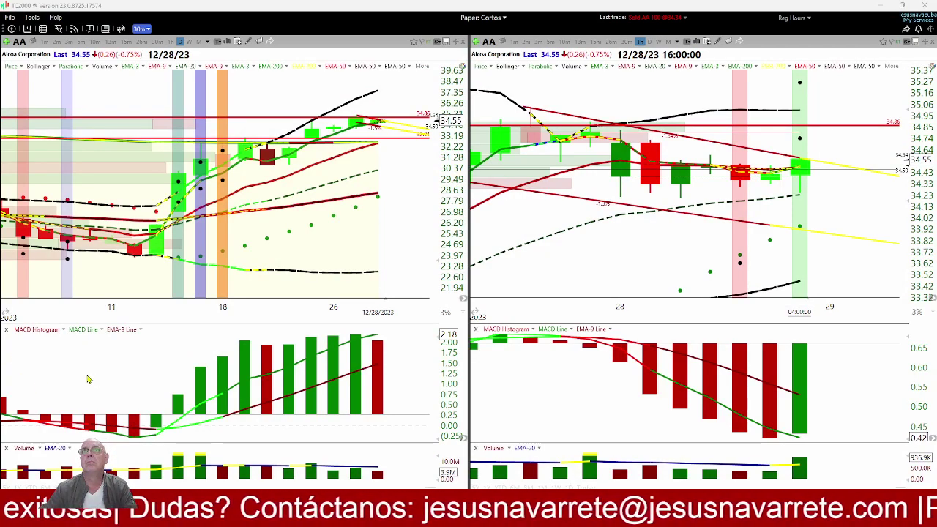
left_click(229, 43)
left_click(248, 109)
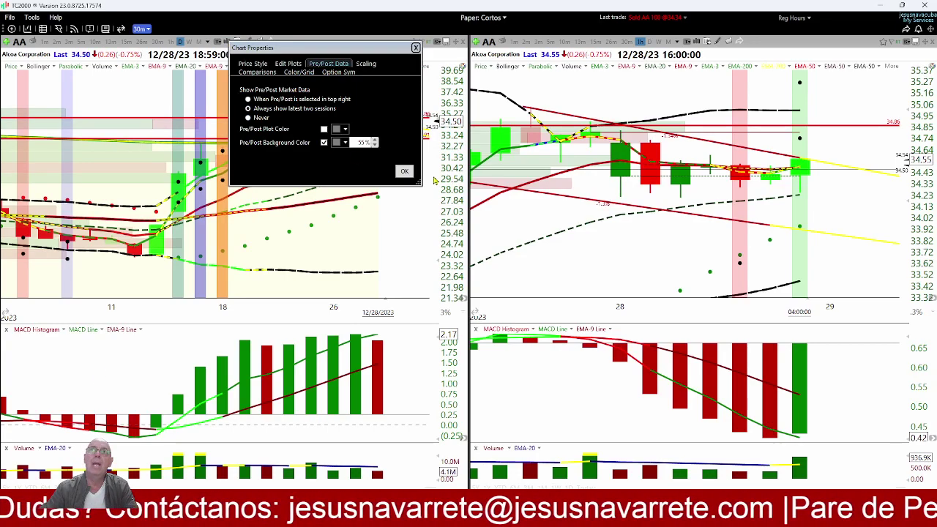
left_click(406, 173)
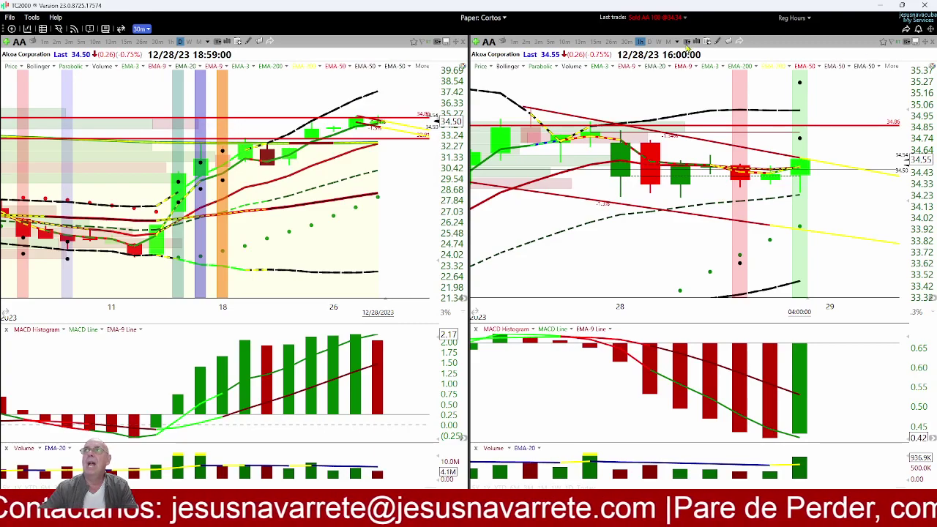
Set AA's one-hour chart to always show the latest two sessions of pre/post-market data
left_click(696, 42)
left_click(673, 107)
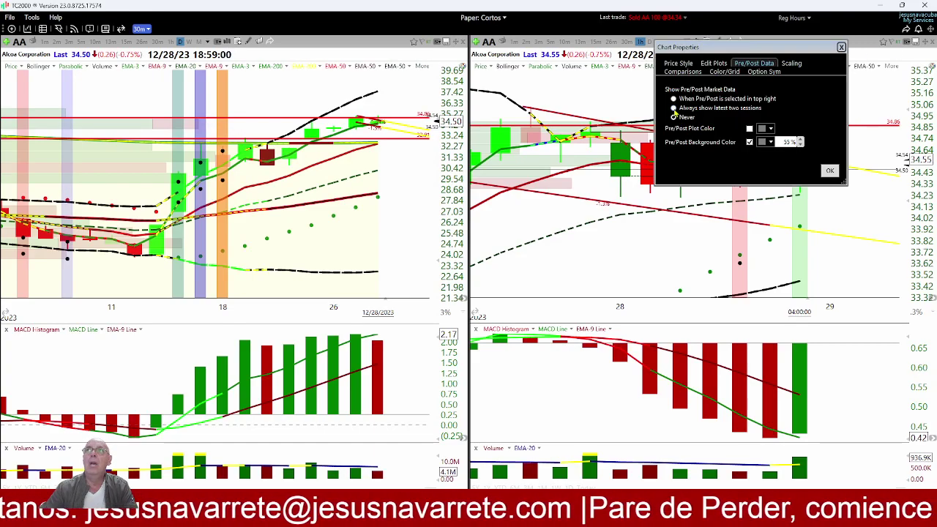
left_click(829, 172)
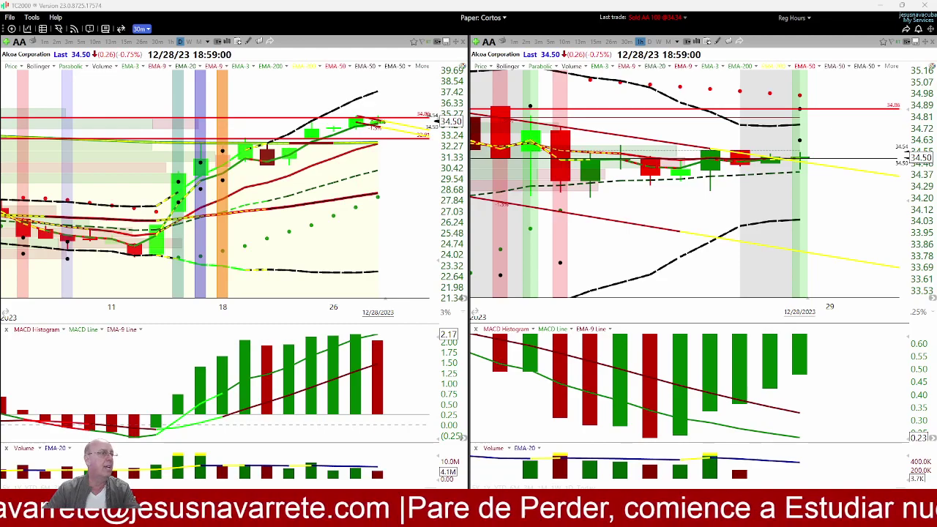
Switch to the browser, close the MarketWatch article and dismiss the screen-annotation toolbar over Gmail
key("alt+Tab")
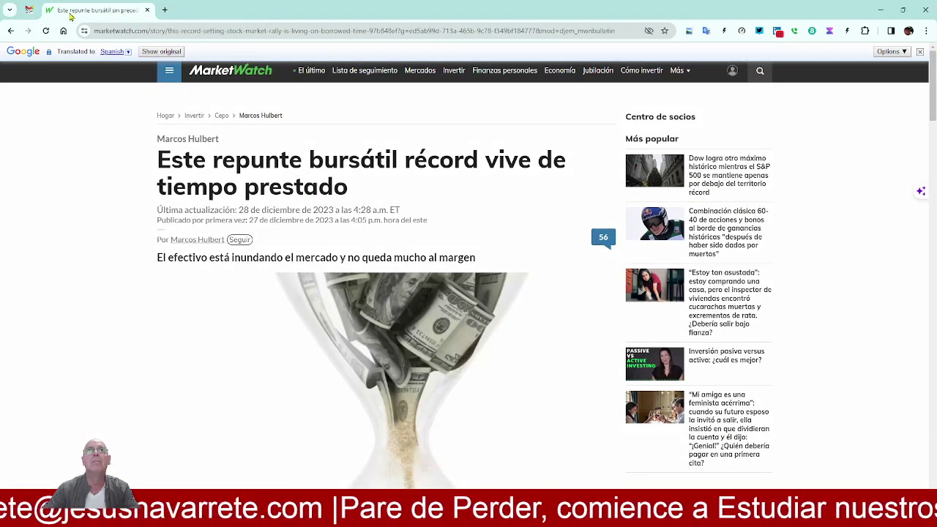
left_click(148, 9)
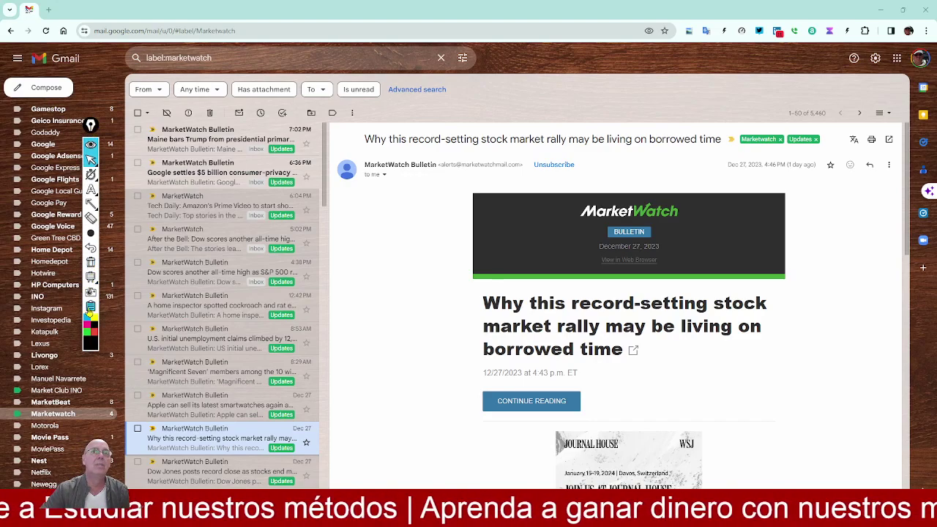
left_click(90, 307)
left_click(125, 343)
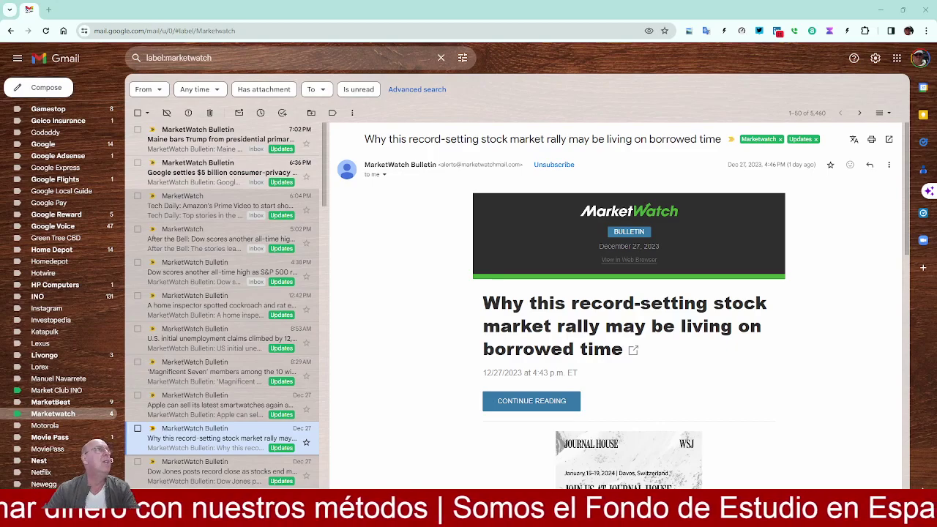
Switch to YouTube Studio and leave the live stream's details for the channel content, discarding the unsaved changes
key("alt+Tab")
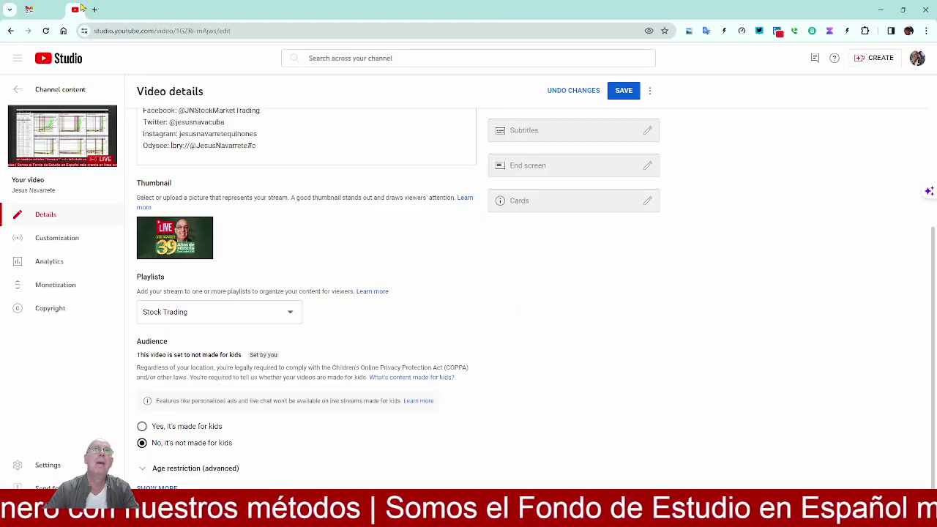
left_click(17, 94)
left_click(517, 93)
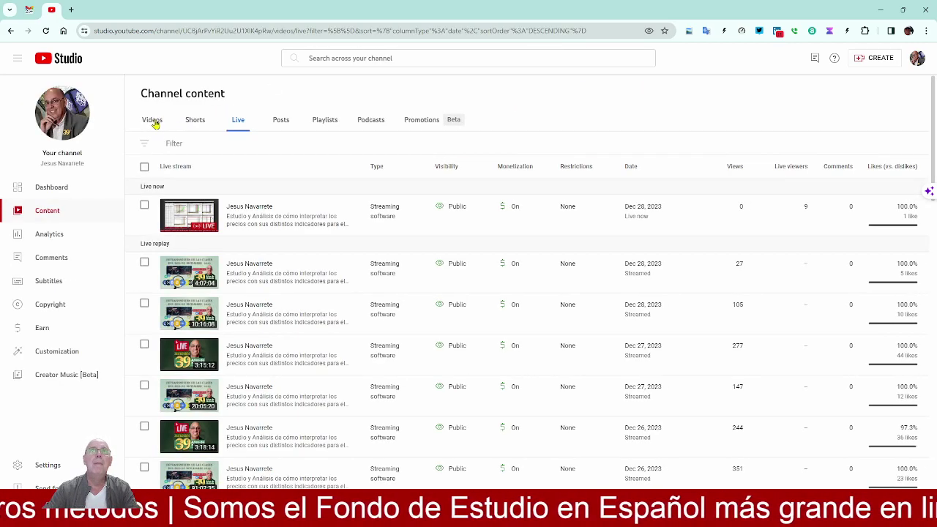
Look through the channel's videos and playlists, and return to the list of live streams
left_click(153, 120)
left_click(325, 120)
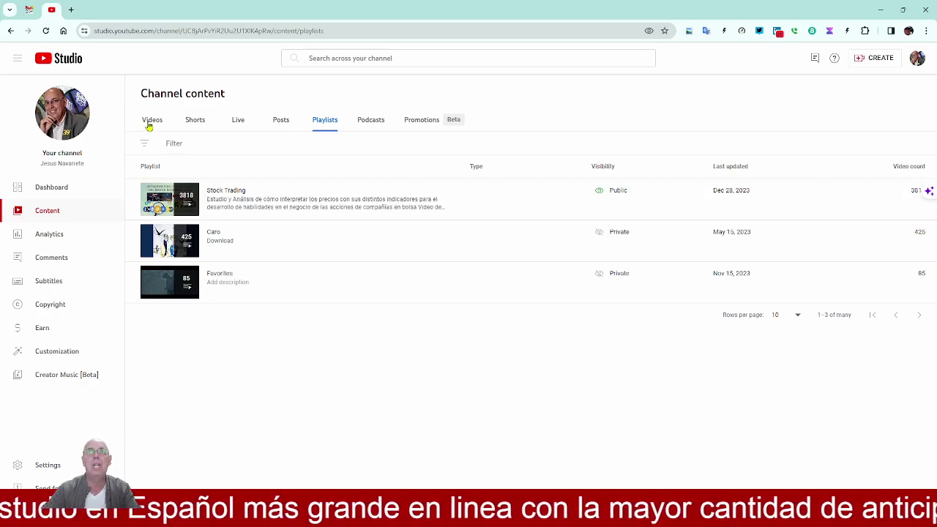
left_click(237, 120)
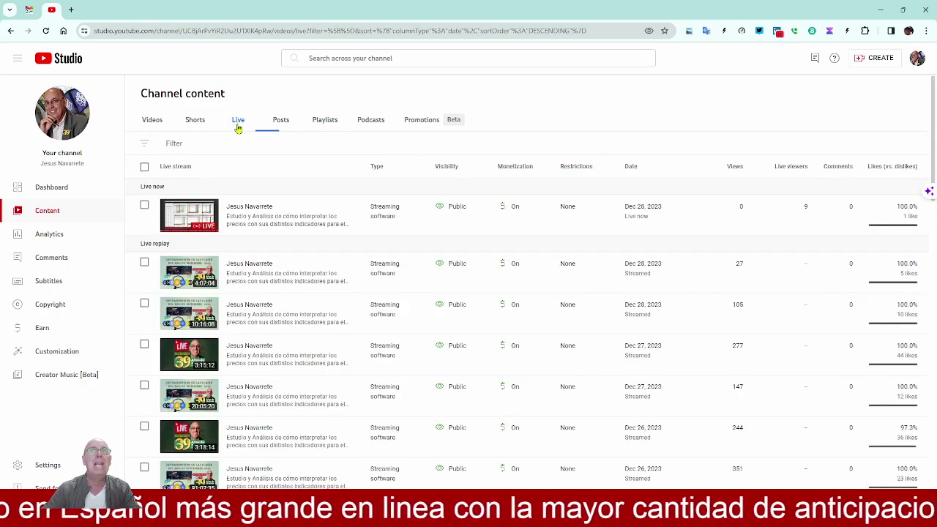
Open the details of the stream that is live now and add it to the Stock Trading playlist
left_click(229, 224)
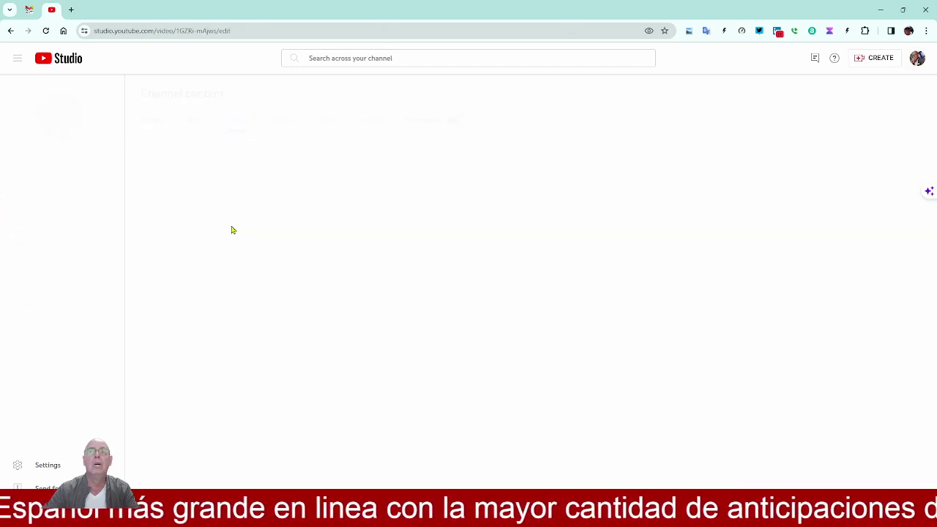
scroll(161, 329, "down", 2)
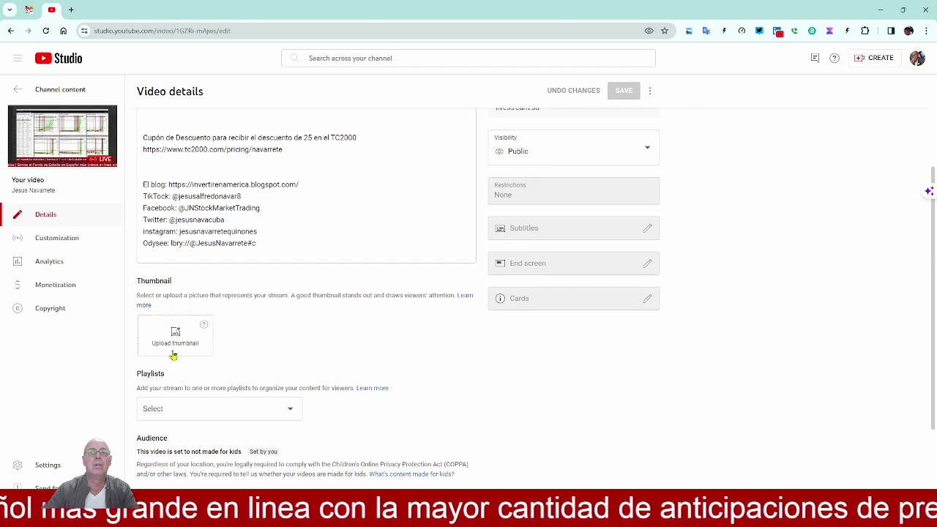
left_click(165, 412)
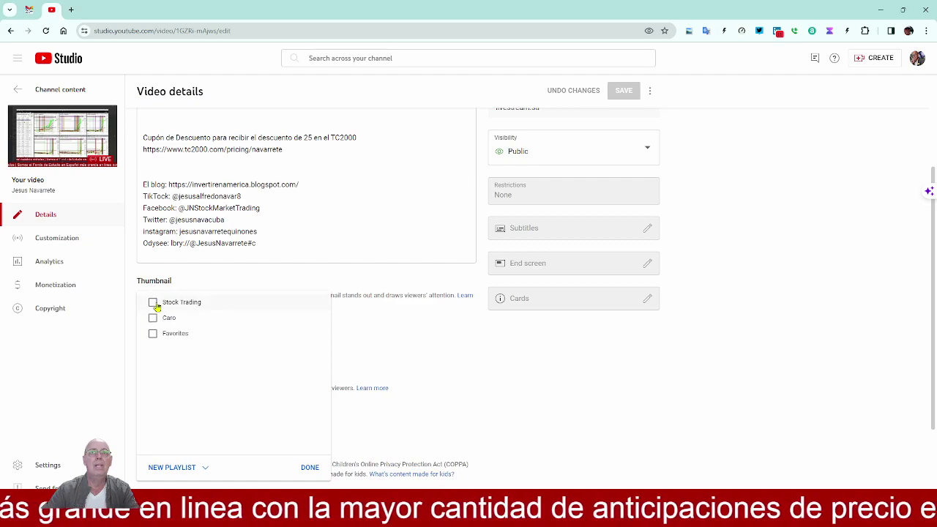
left_click(152, 301)
left_click(308, 468)
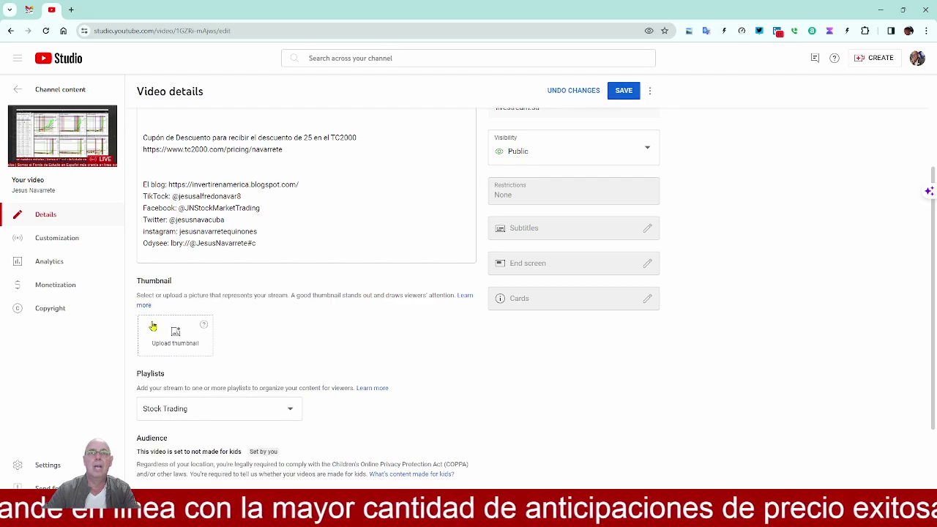
Upload the green LIVE "39 Años de Historia" image as the stream's thumbnail and save the video details
left_click(165, 340)
left_click(572, 94)
left_click(804, 459)
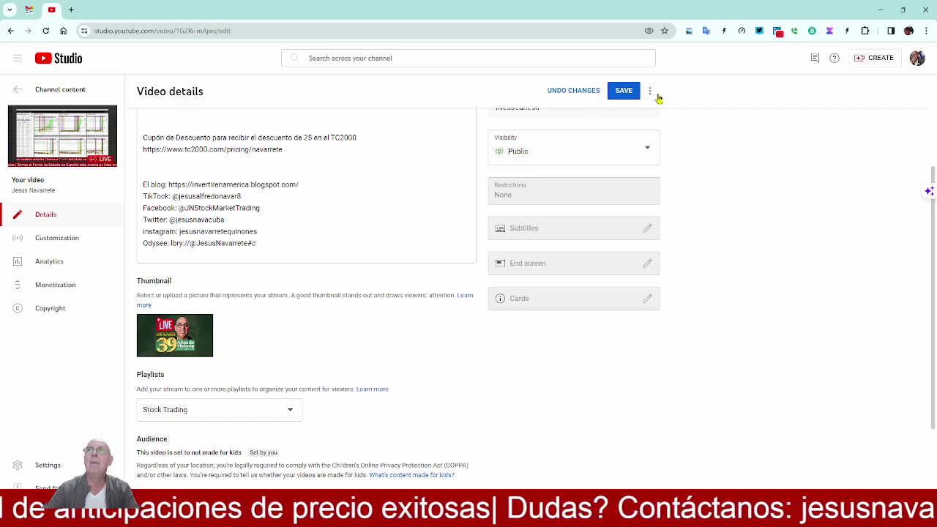
left_click(624, 92)
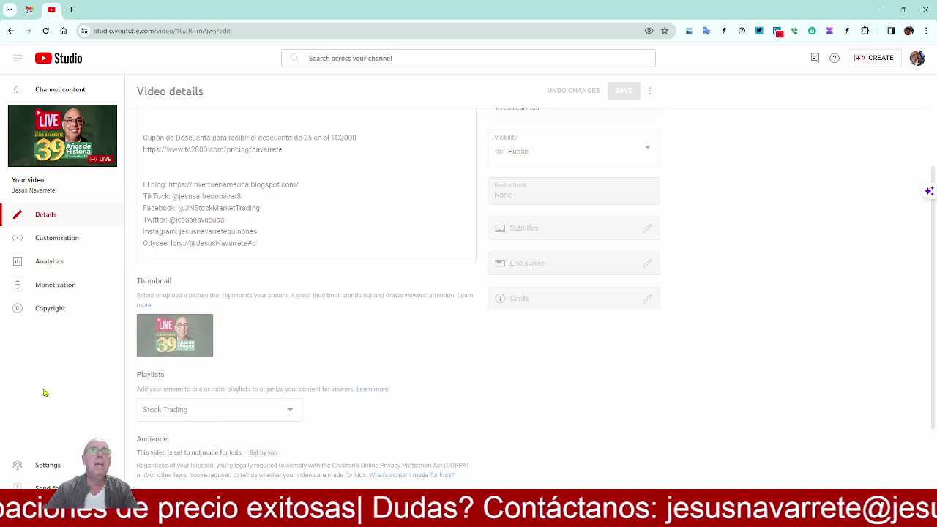
Leave the video details for the channel's list of live streams, and switch to the MarketWatch mails in Gmail
left_click(17, 93)
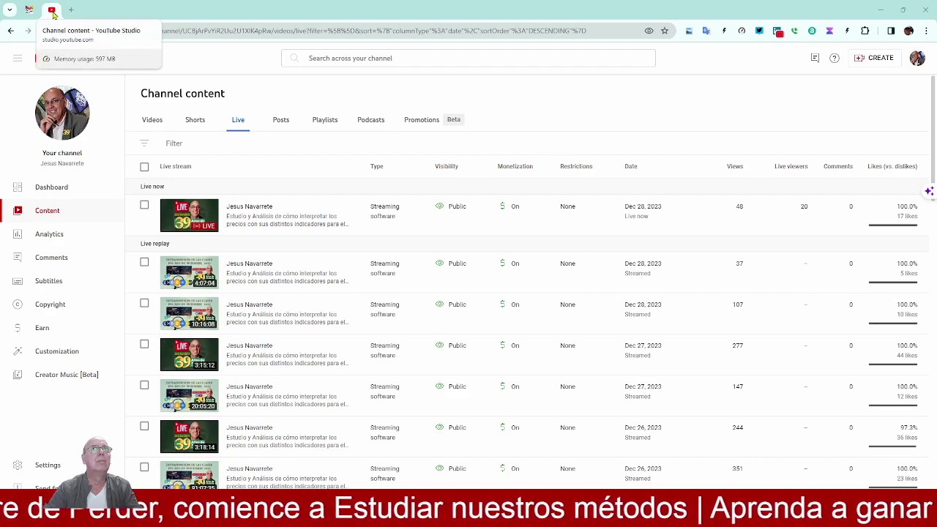
left_click(29, 10)
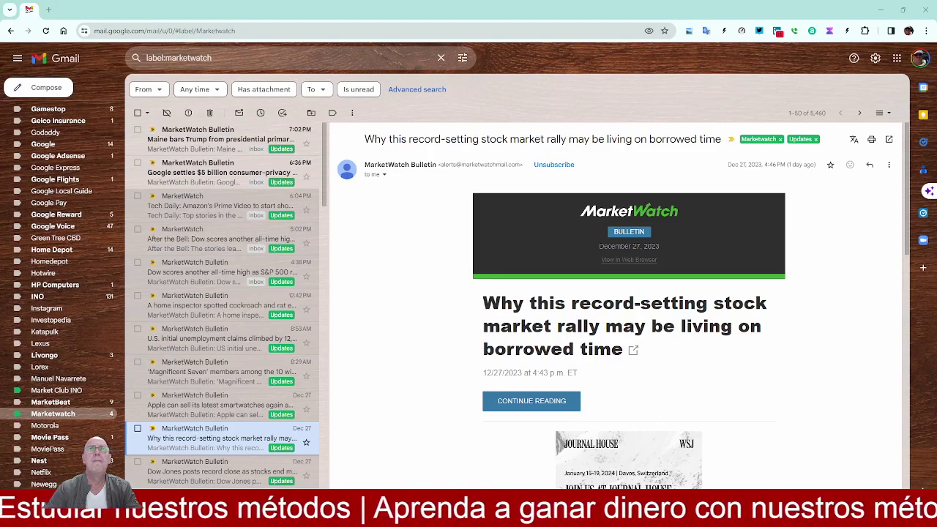
Switch to the new browser window, maximize it and search the web for "internet"
key("alt+Tab")
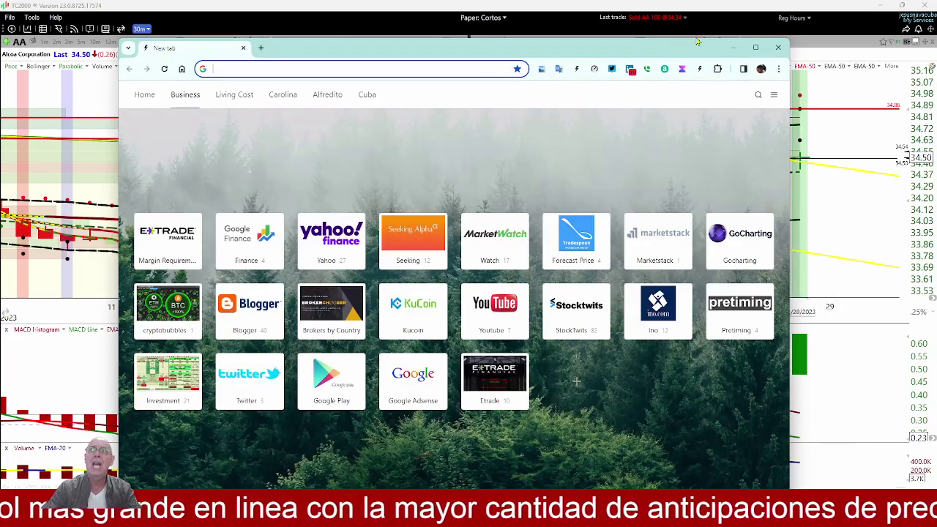
left_click(756, 47)
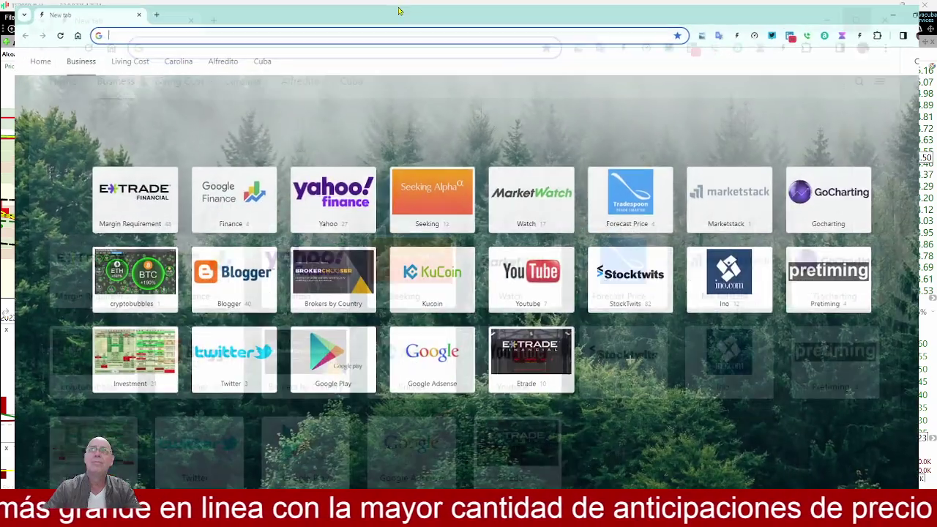
type("interne")
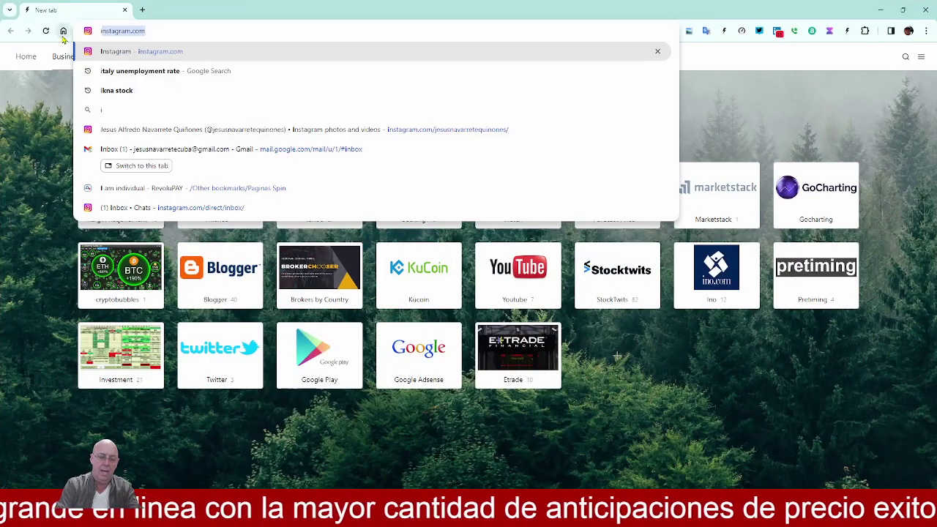
type("t")
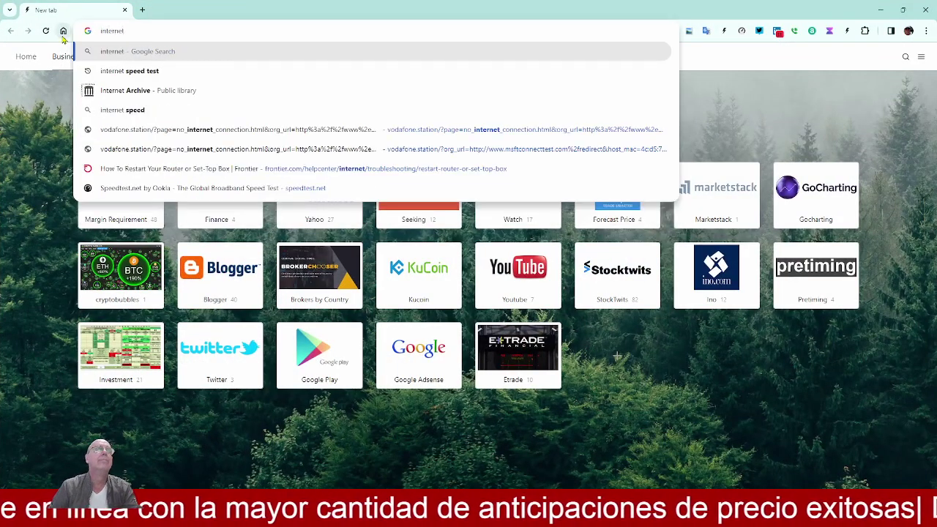
key("Return")
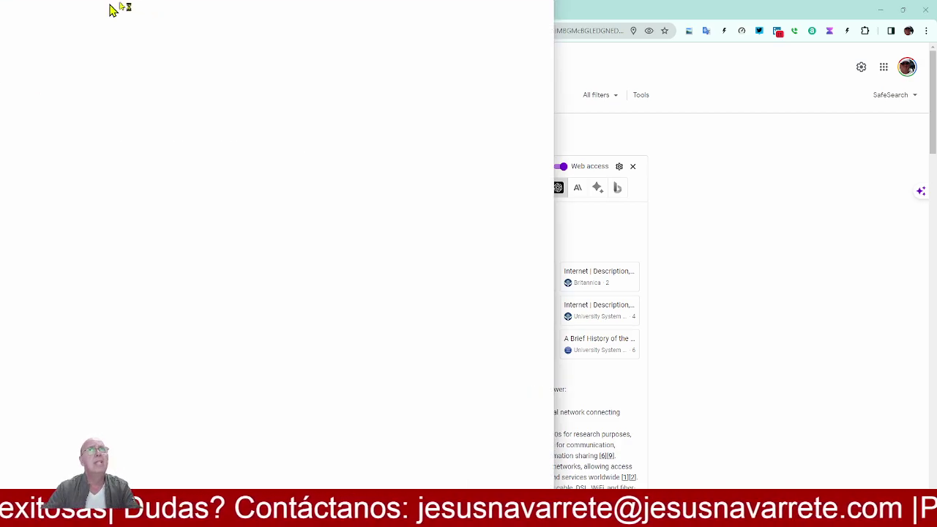
Move the "internet" search tab into the YouTube Studio window and show the channel's playlists
left_click_drag(220, 9, 168, 15)
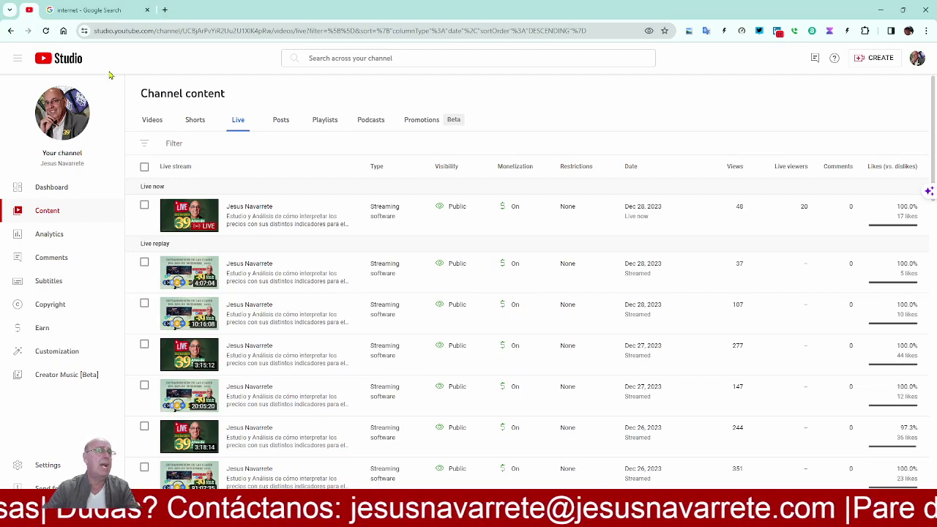
left_click(322, 124)
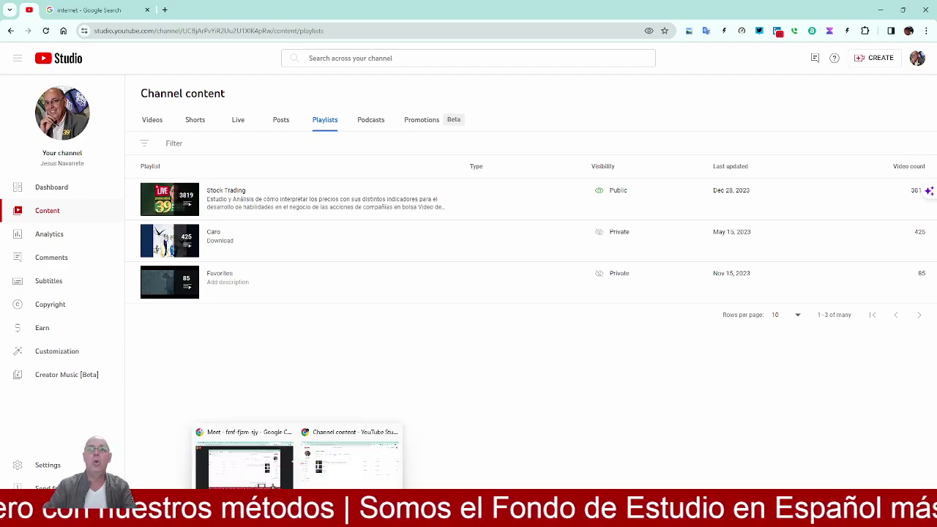
Switch to Telegram, open the Clases en Vivo channel and look through its recent and older December posts
key("alt+Tab")
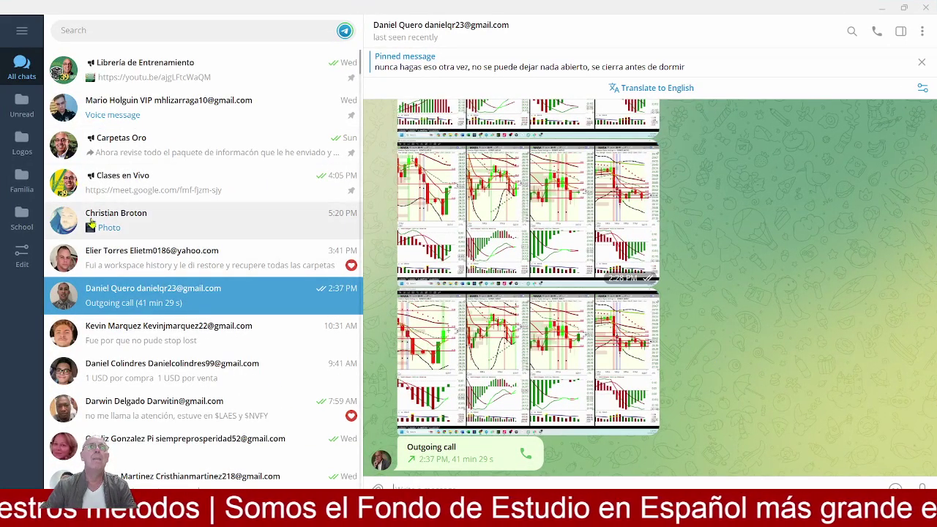
left_click(168, 194)
scroll(588, 399, "down", 5)
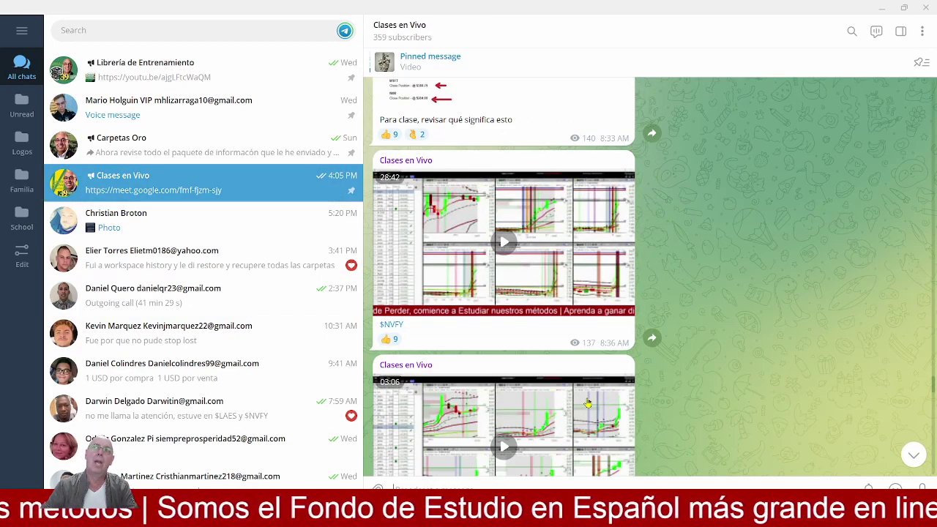
scroll(588, 404, "down", 10)
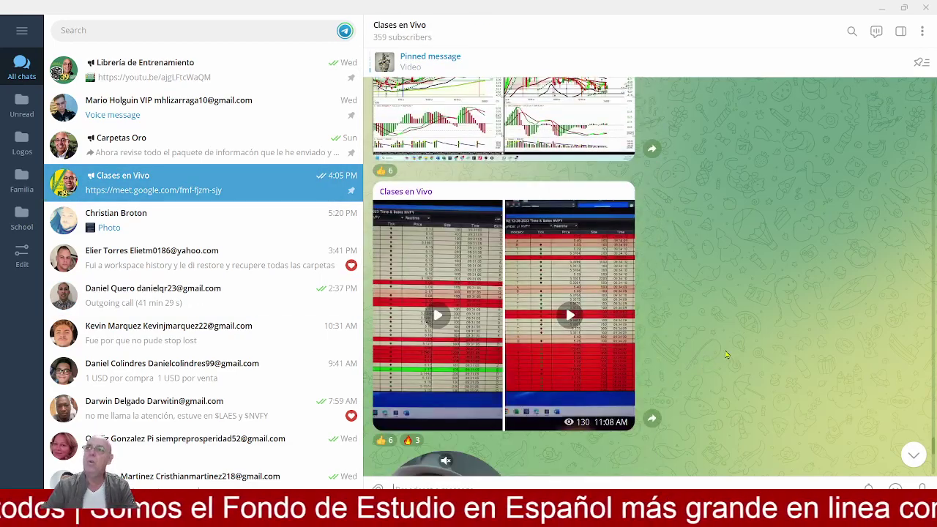
scroll(735, 359, "down", 3)
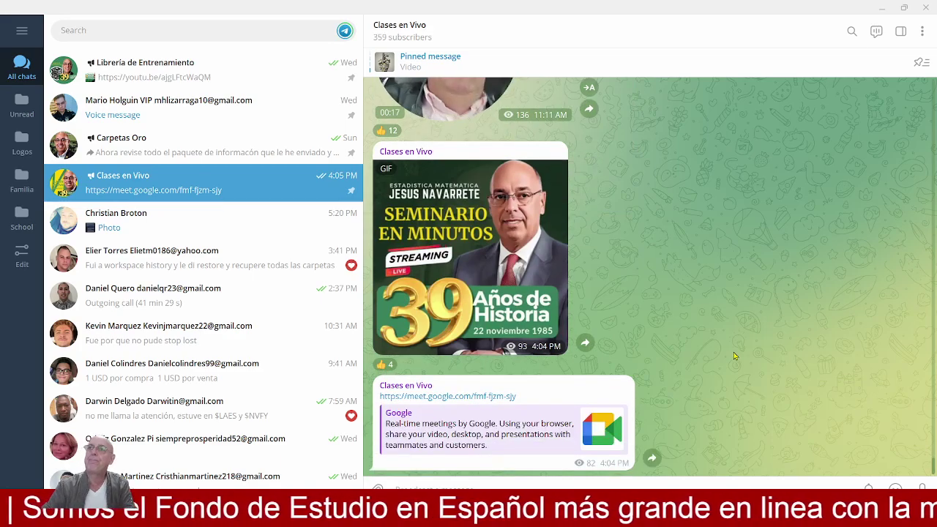
scroll(733, 352, "up", 5)
scroll(735, 356, "up", 15)
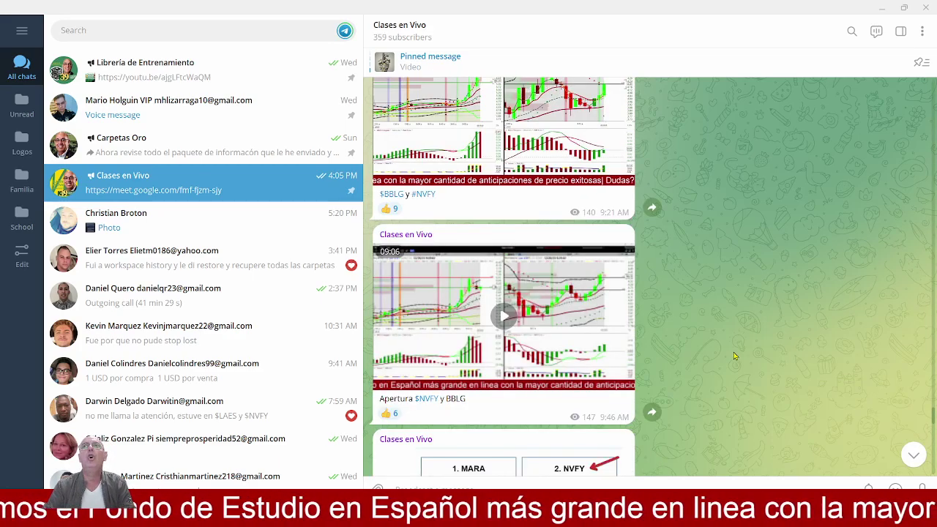
scroll(735, 356, "up", 5)
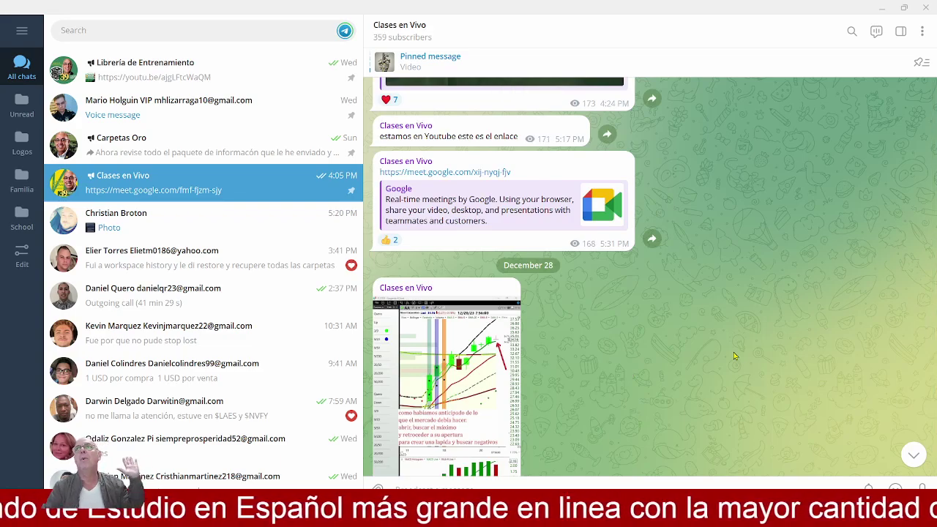
scroll(734, 352, "up", 15)
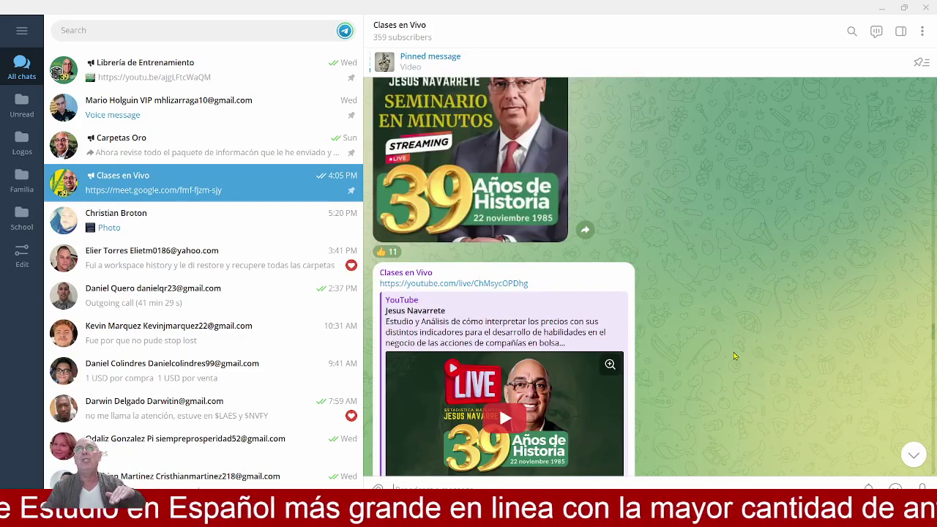
scroll(734, 356, "up", 15)
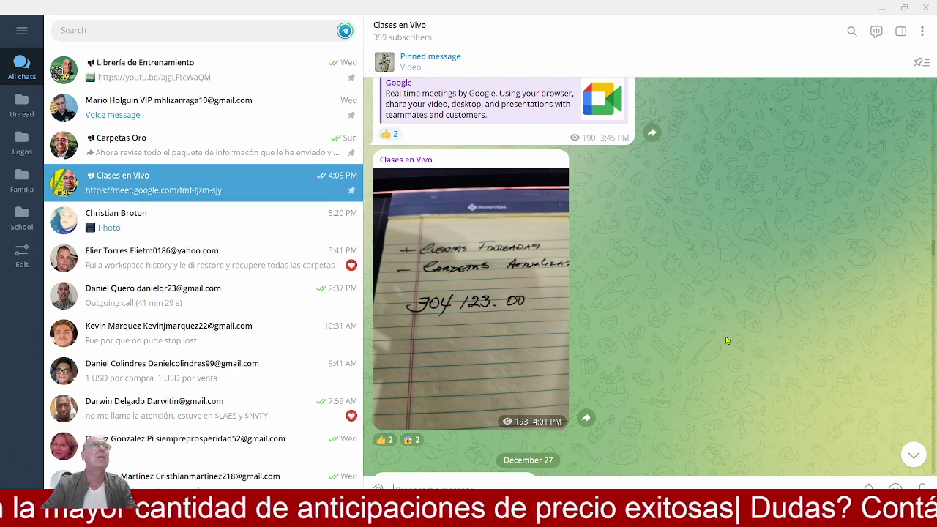
scroll(726, 340, "down", 5)
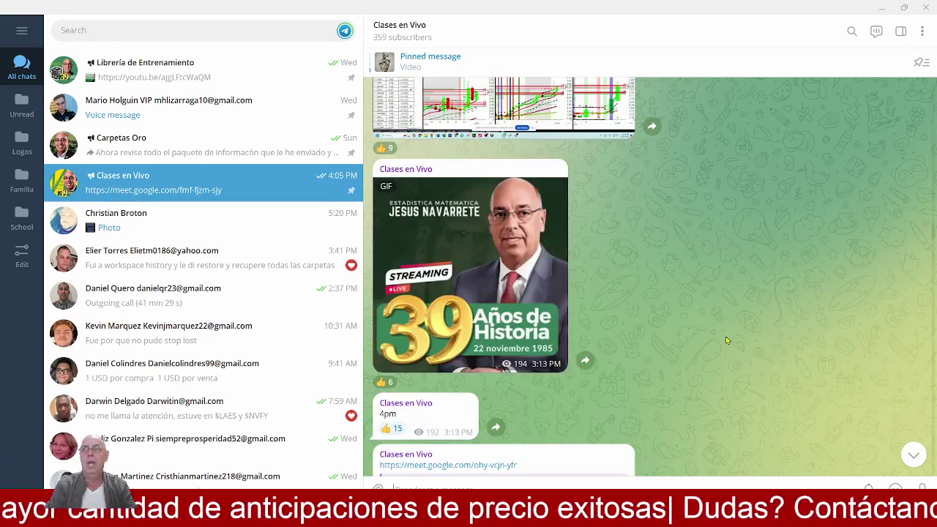
scroll(727, 341, "down", 5)
scroll(727, 340, "down", 10)
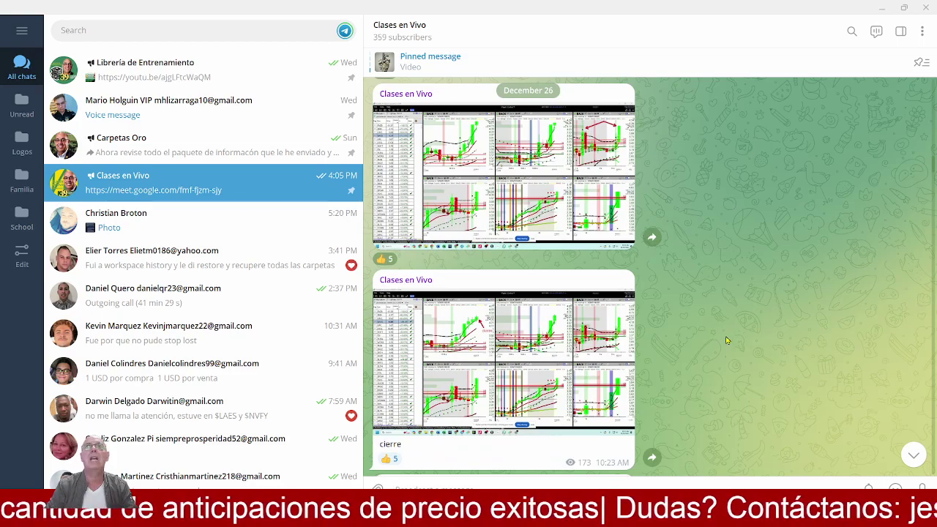
scroll(727, 341, "down", 10)
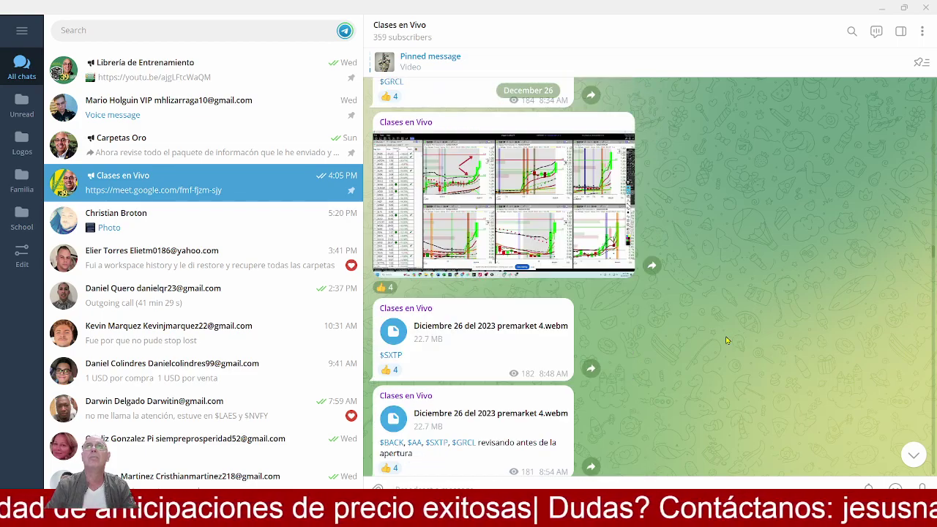
scroll(727, 340, "down", 5)
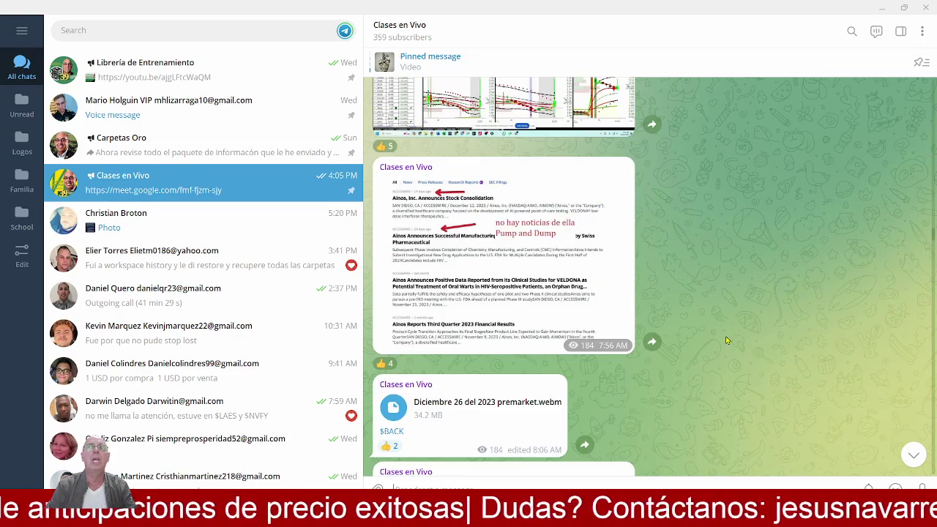
scroll(727, 341, "up", 10)
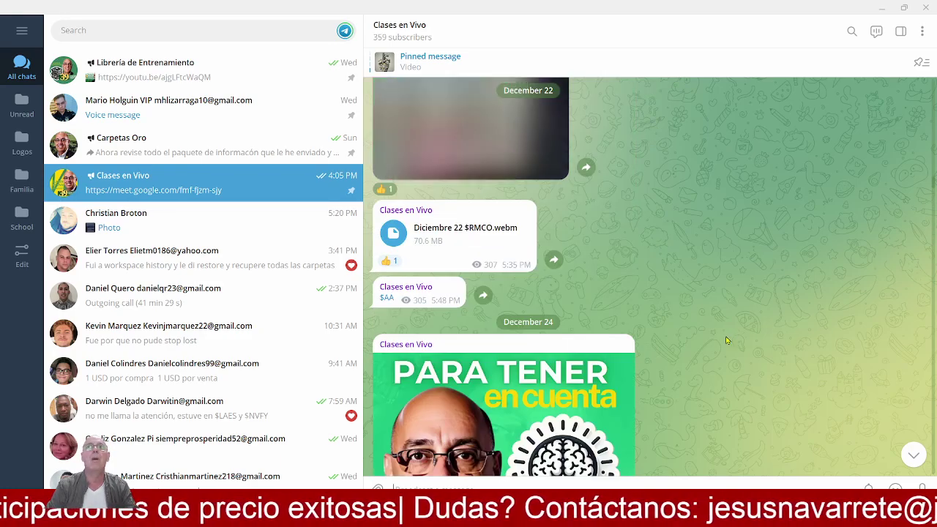
scroll(727, 340, "up", 10)
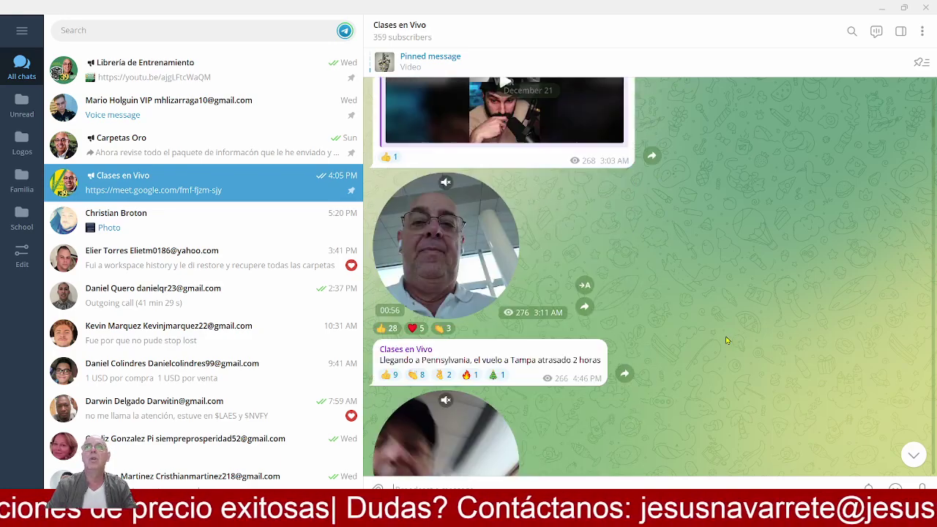
scroll(727, 341, "up", 10)
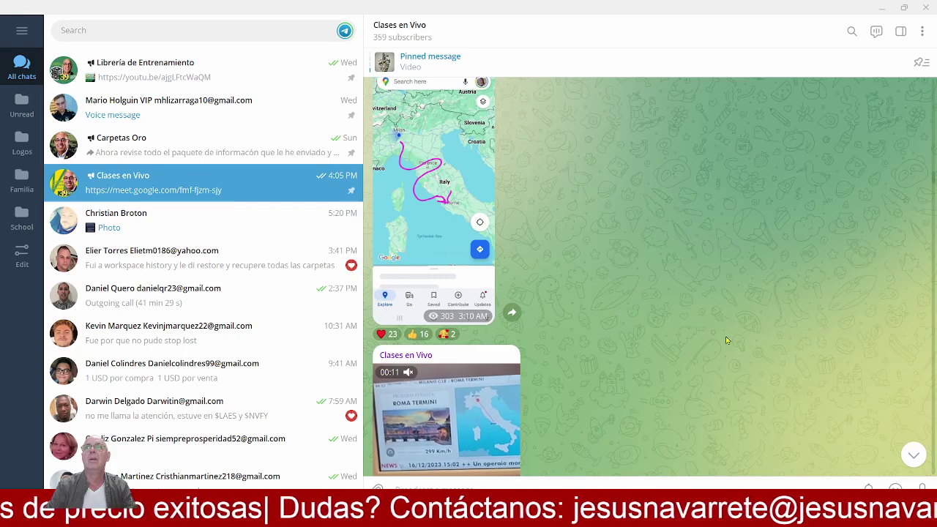
scroll(727, 341, "up", 10)
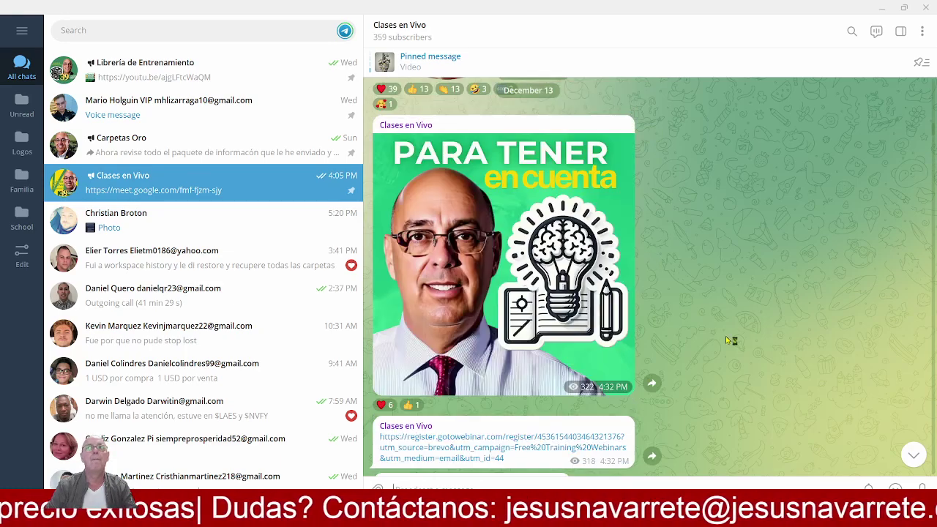
View the channel info of Clases en Vivo, including its subscribers and shared media, and close it
left_click(405, 35)
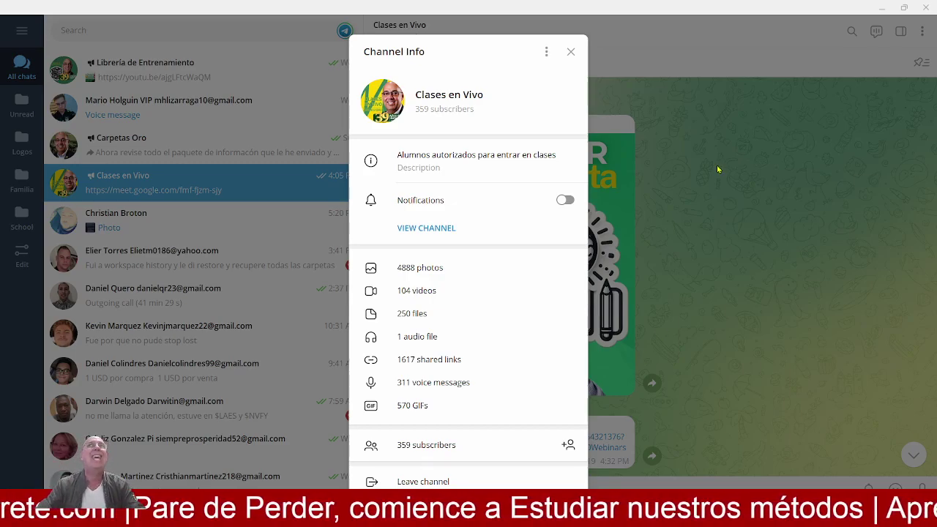
left_click(701, 251)
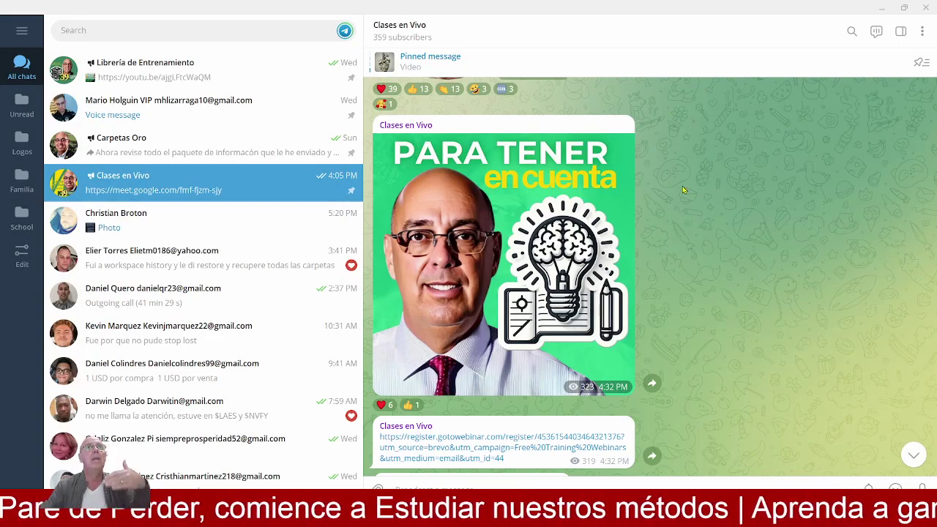
Minimize Telegram and the browser window to return to the AA charts in TC2000
left_click(882, 7)
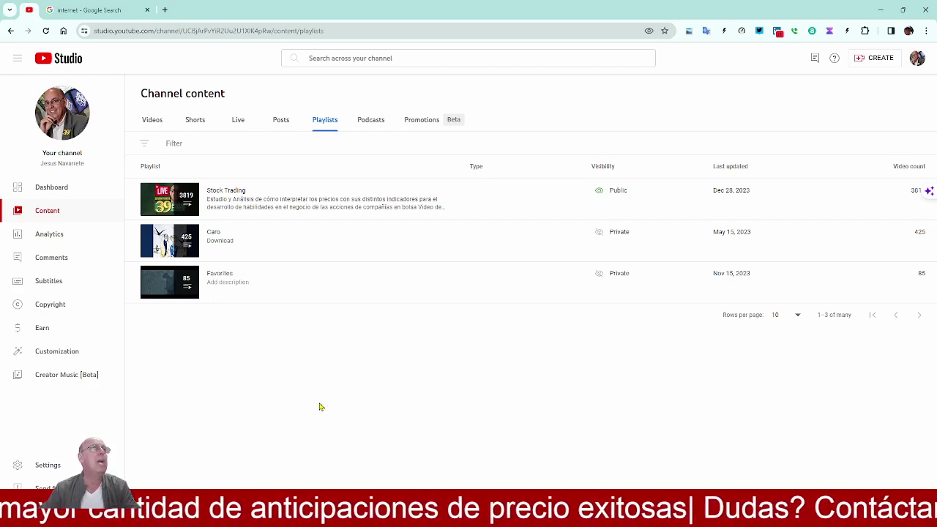
left_click(880, 9)
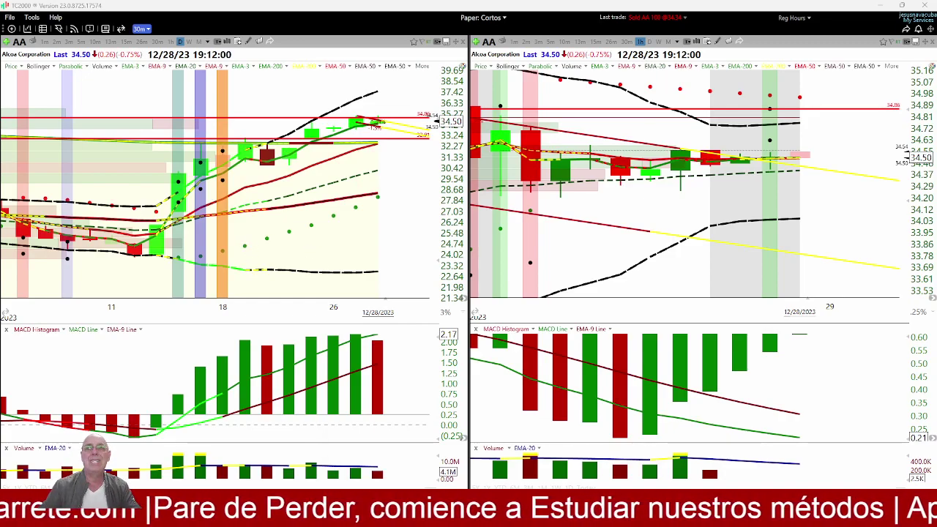
mouse_move(381, 516)
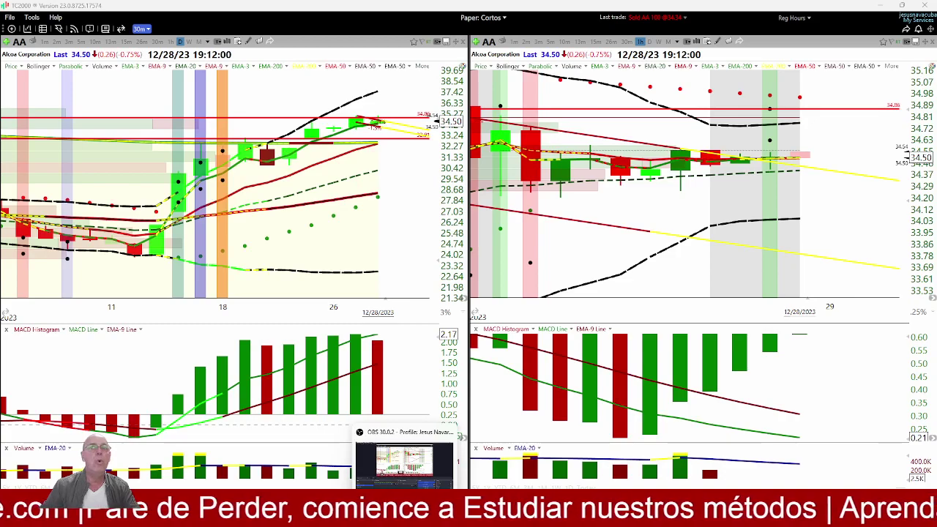